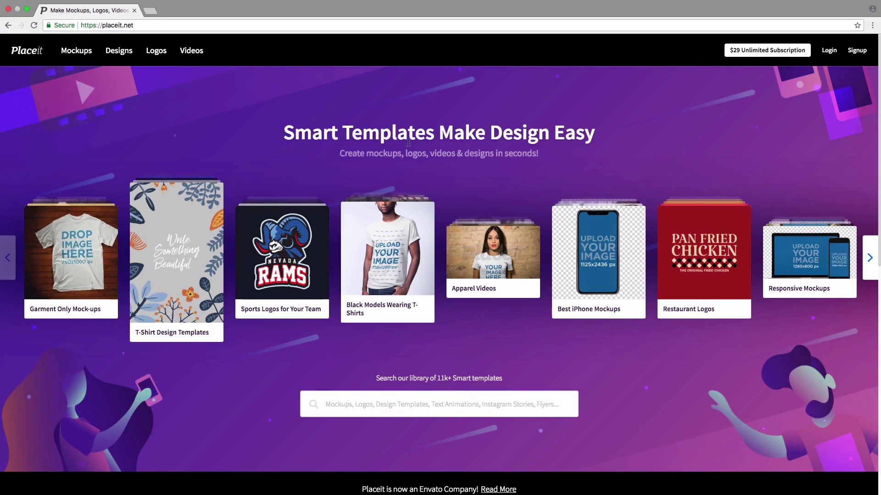
- Open the iPhones mockup catalogue from the Mockups menu and scroll to the template grid
mouse_move(73, 50)
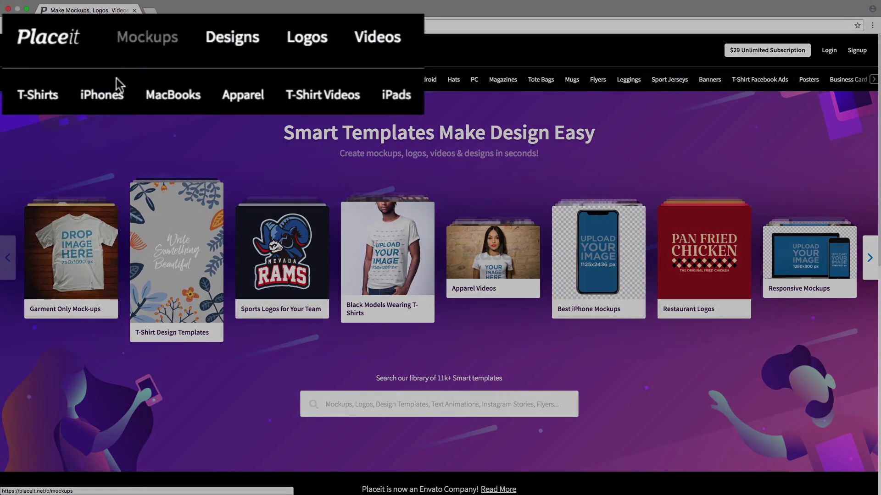
left_click(56, 83)
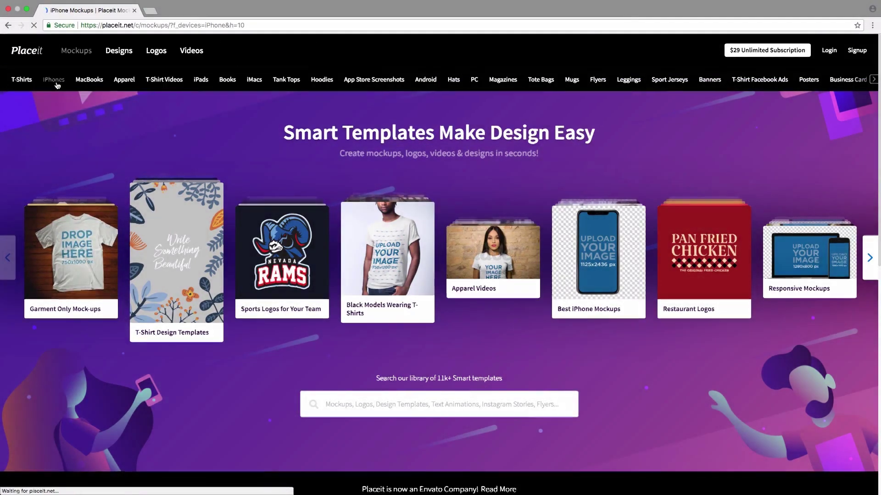
scroll(493, 201, "down", 4)
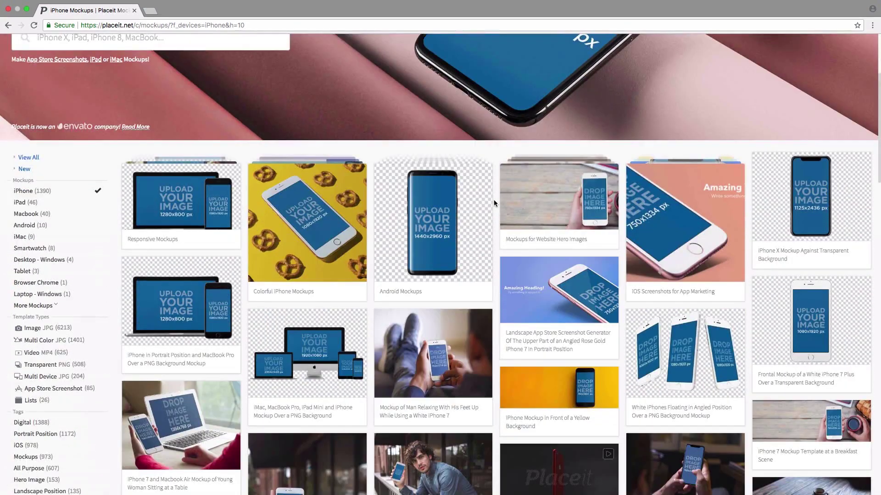
scroll(494, 202, "down", 2)
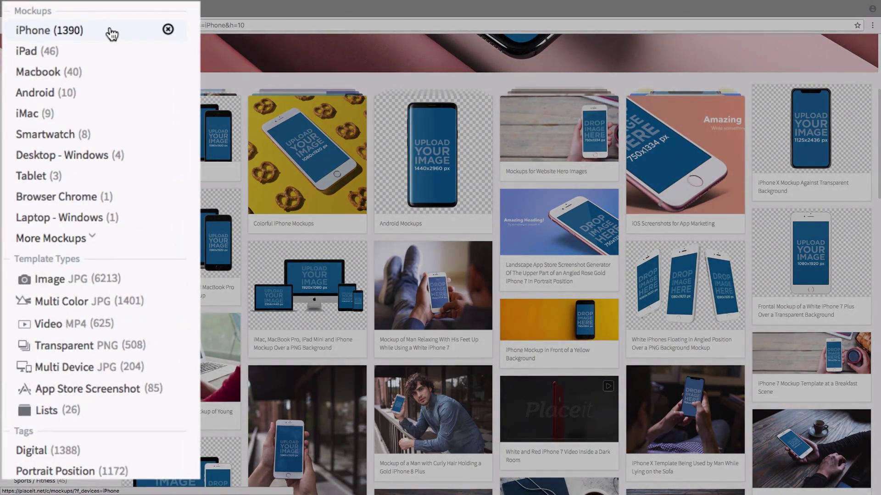
- Filter the mockups to iPhone X only, removing the general iPhone filter, and browse the results
left_click(84, 240)
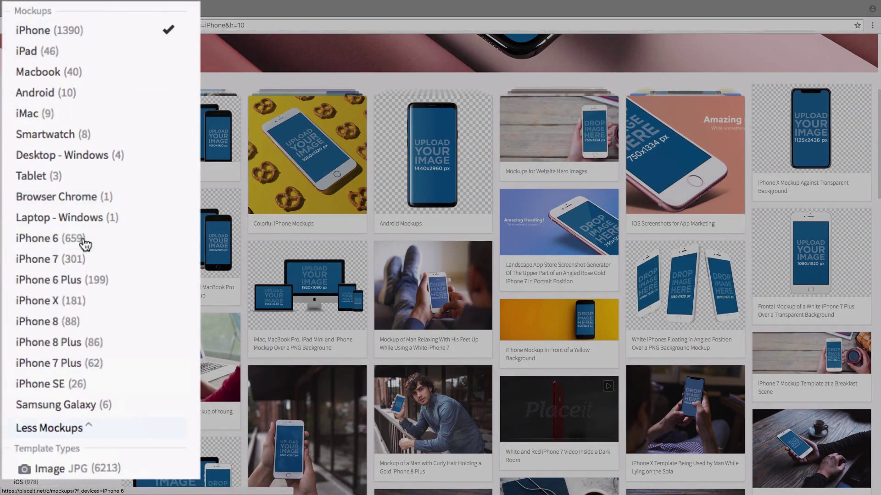
left_click(97, 308)
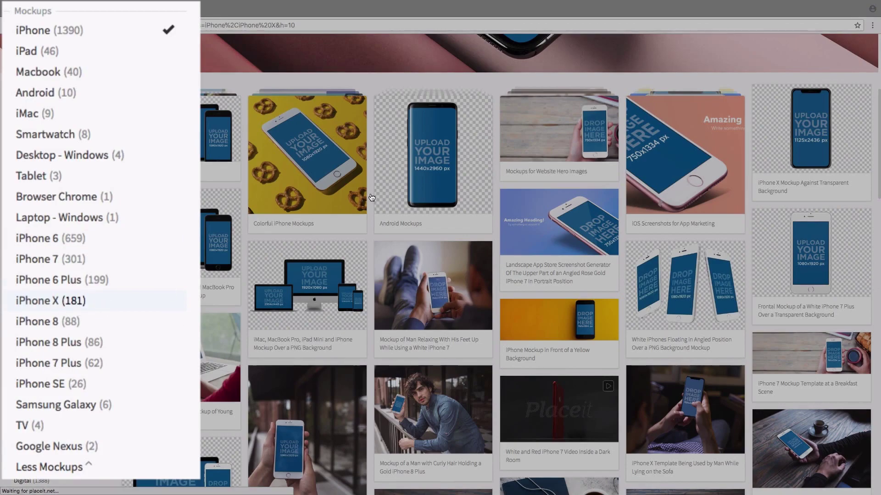
scroll(372, 183, "down", 5)
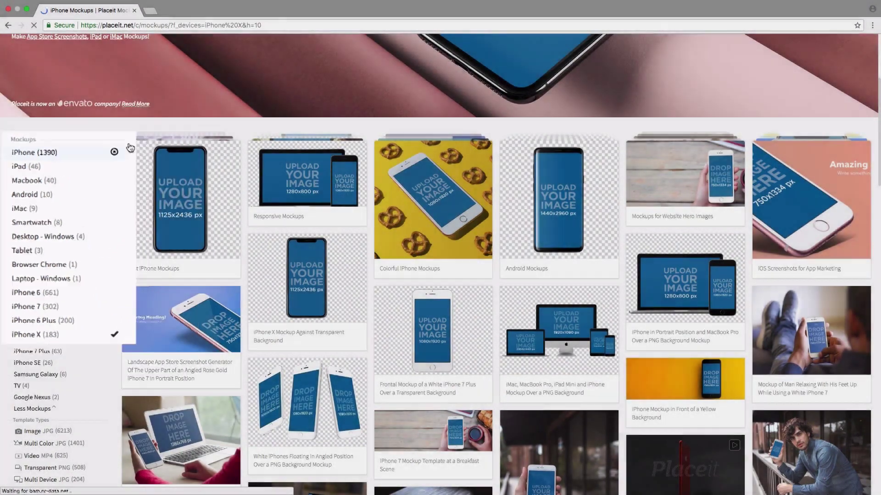
left_click(97, 149)
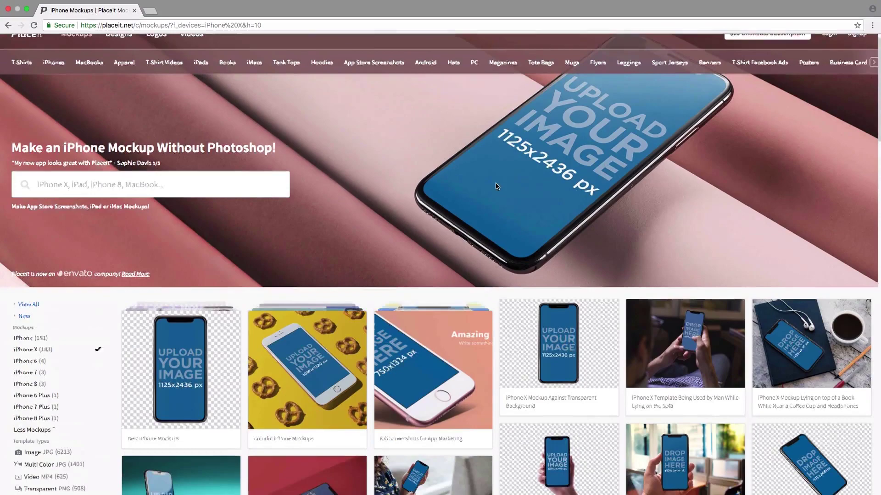
scroll(495, 183, "down", 5)
scroll(495, 183, "down", 2)
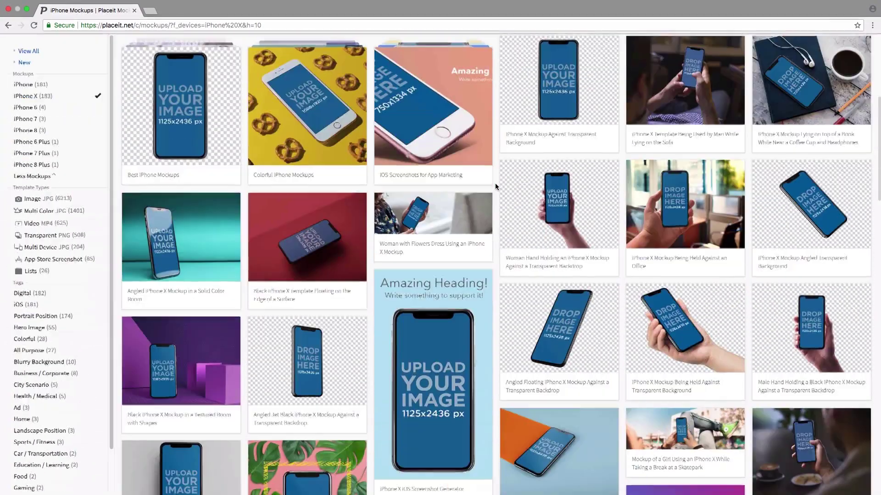
scroll(494, 183, "up", 2)
scroll(495, 183, "down", 3)
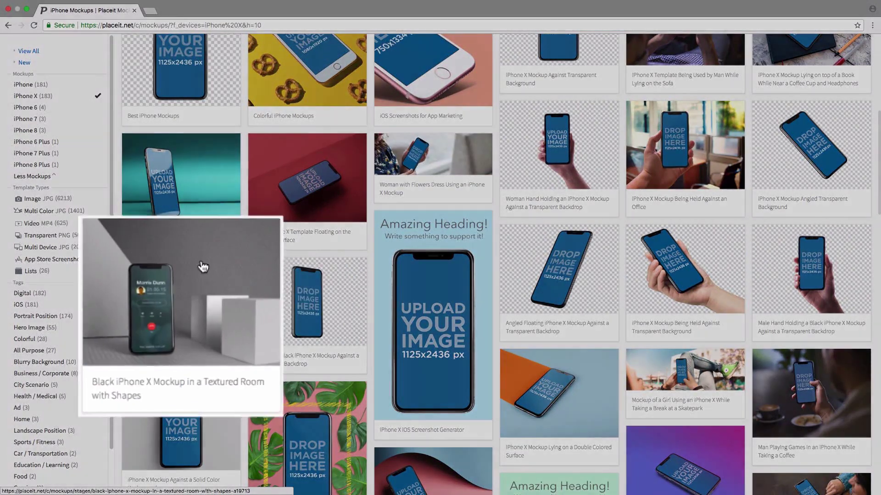
- Open the Black iPhone X Textured Room with Shapes template, dismissing the From URL screenshot grab
left_click(206, 255)
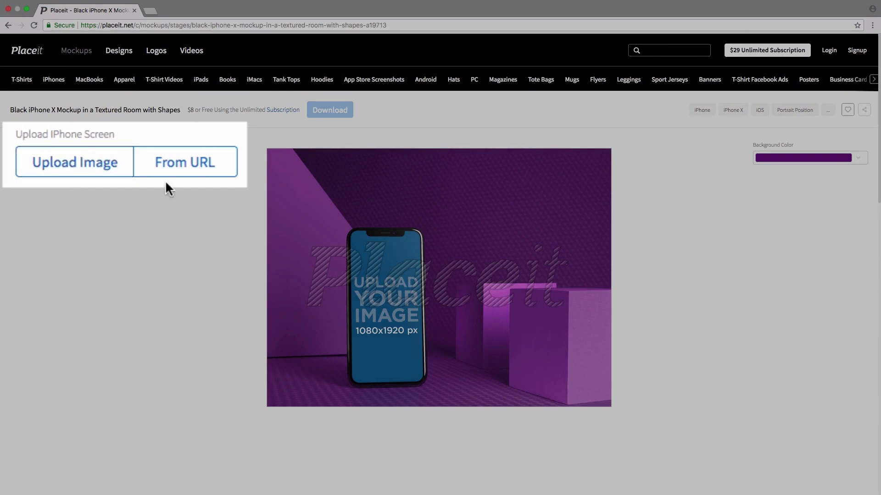
left_click(177, 174)
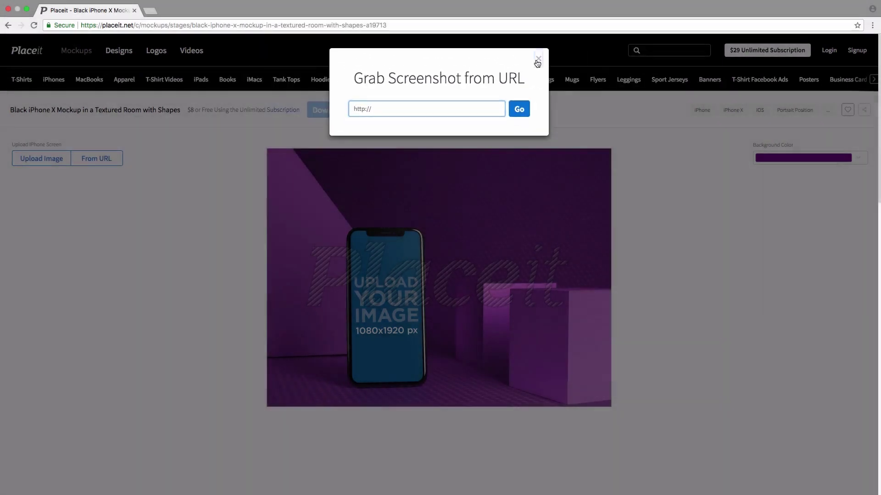
left_click(637, 28)
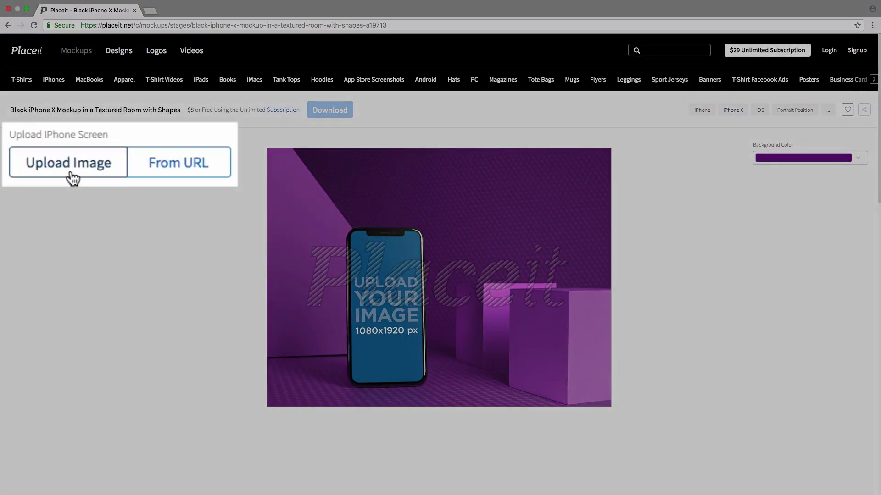
- Upload Placeit Screenshot.jpg as the phone screen and crop it at its default fit
left_click(42, 162)
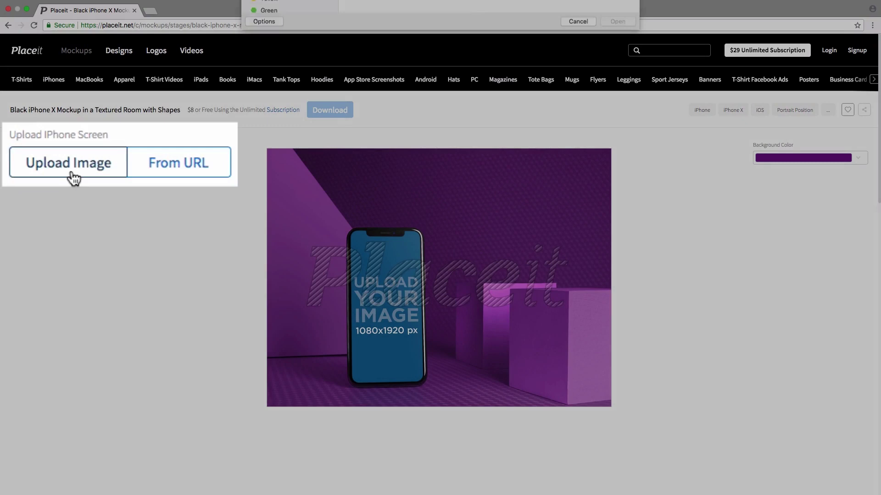
left_click(369, 42)
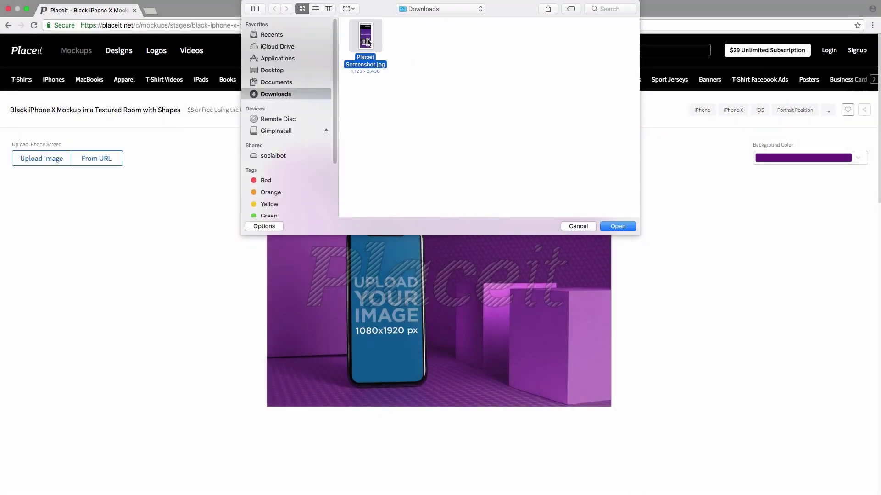
left_click(623, 228)
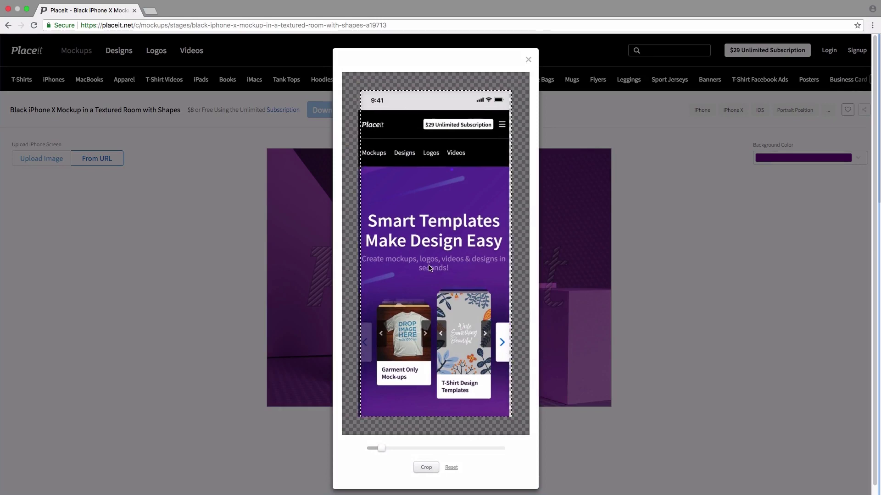
left_click_drag(450, 269, 418, 355)
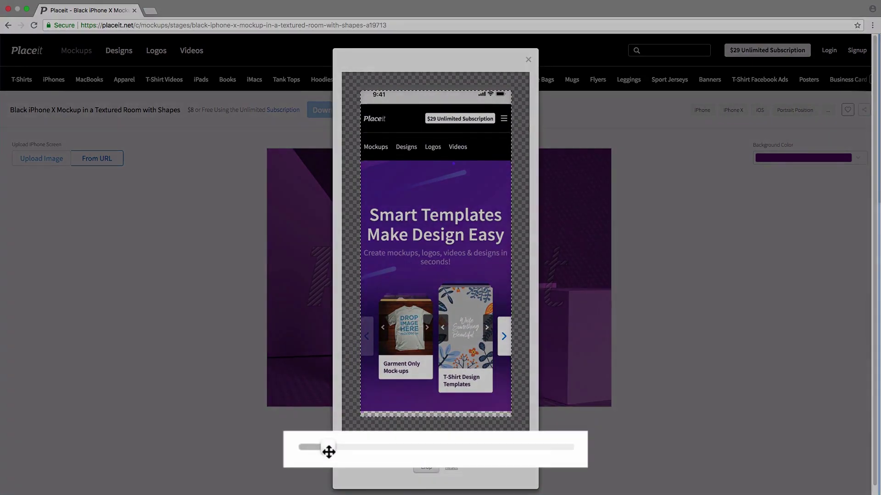
left_click_drag(382, 448, 327, 455)
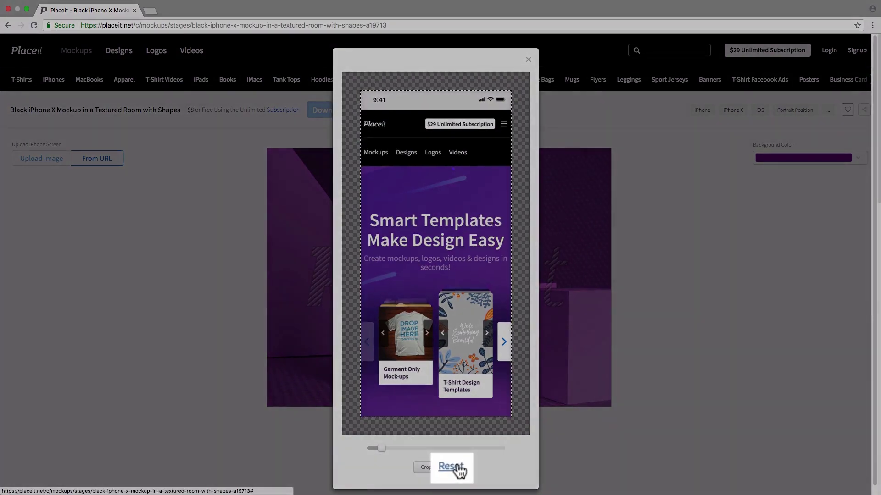
left_click(454, 468)
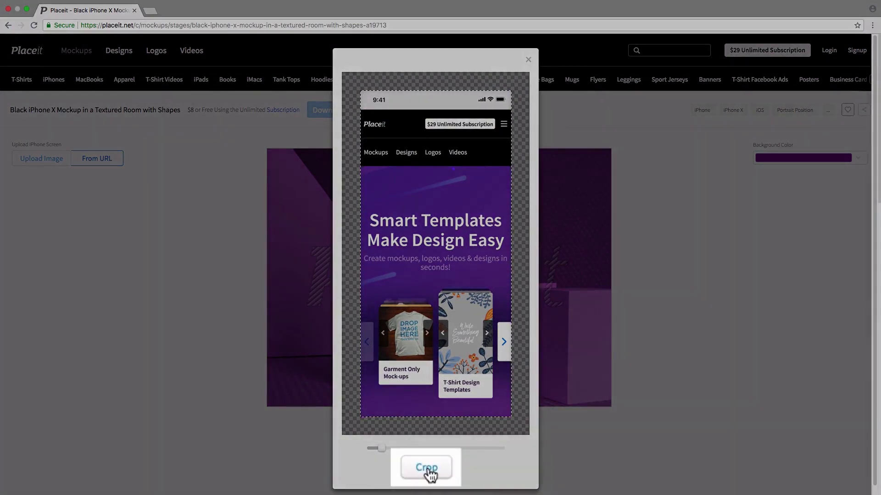
left_click(429, 467)
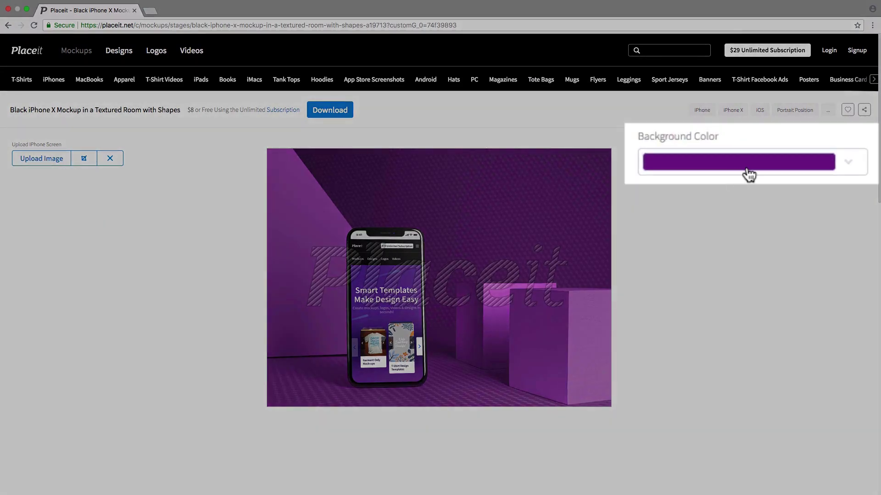
- Try a green background, then set a custom orange-gold #d89529 background colour
left_click(751, 170)
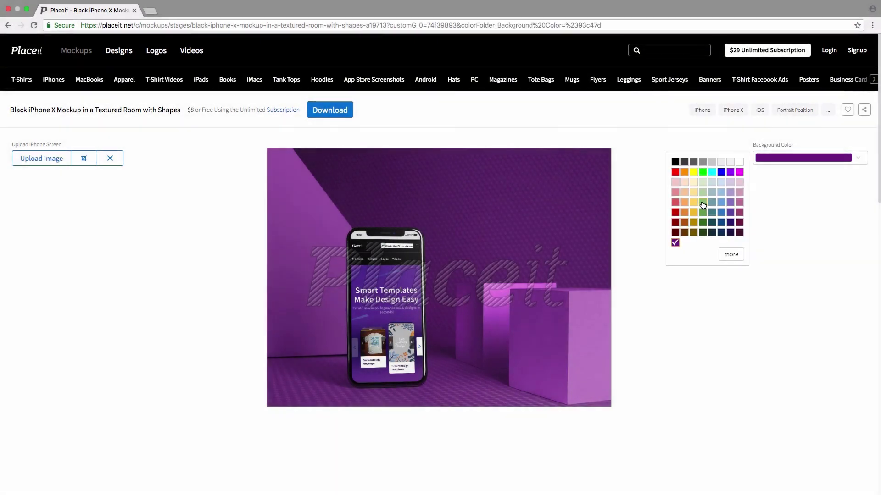
left_click(698, 200)
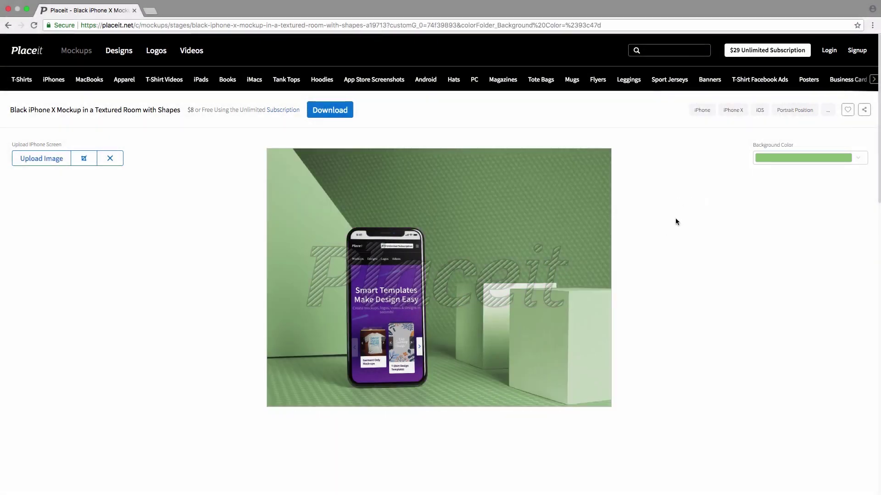
left_click(783, 161)
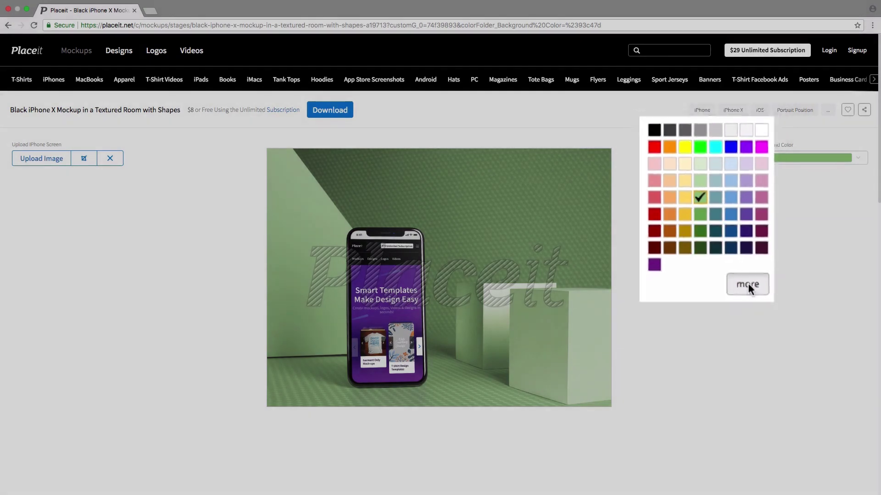
left_click(752, 298)
left_click_drag(745, 130, 757, 165)
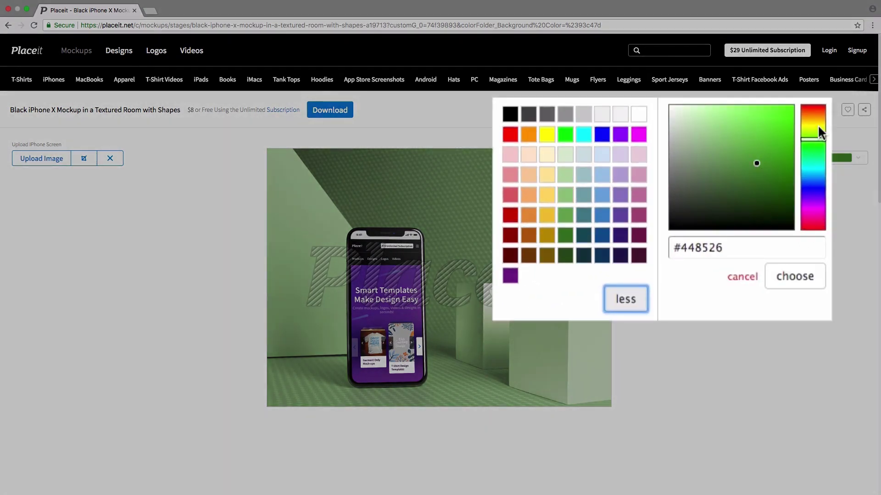
left_click_drag(814, 140, 813, 117)
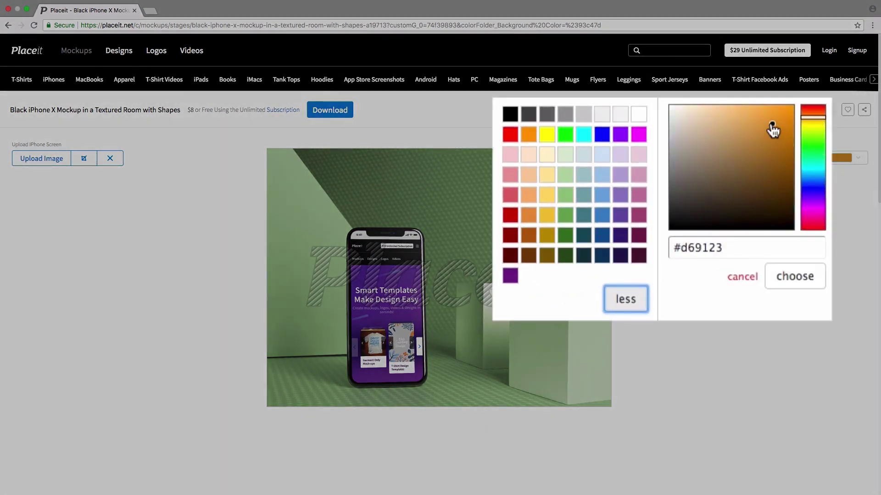
left_click(692, 248)
left_click_drag(672, 247, 725, 246)
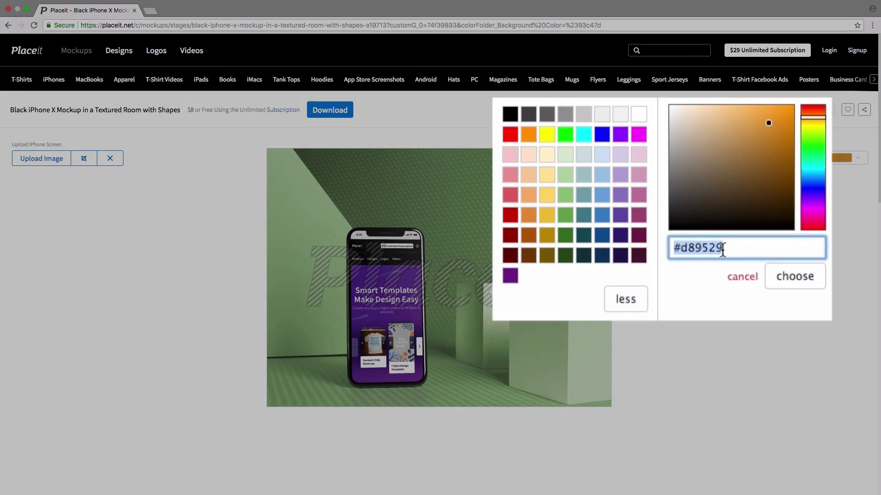
left_click(786, 265)
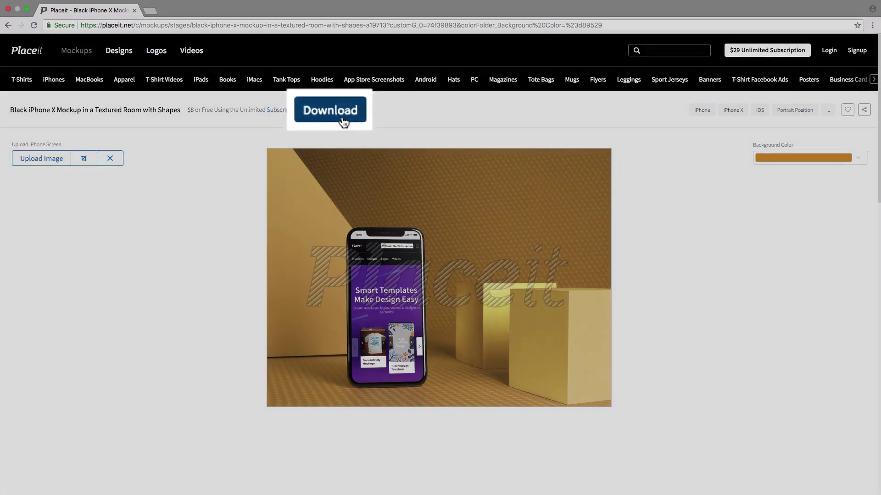
- Open the Get Your Image! dialog offering a 1920x1440 PNG without watermark
left_click(331, 111)
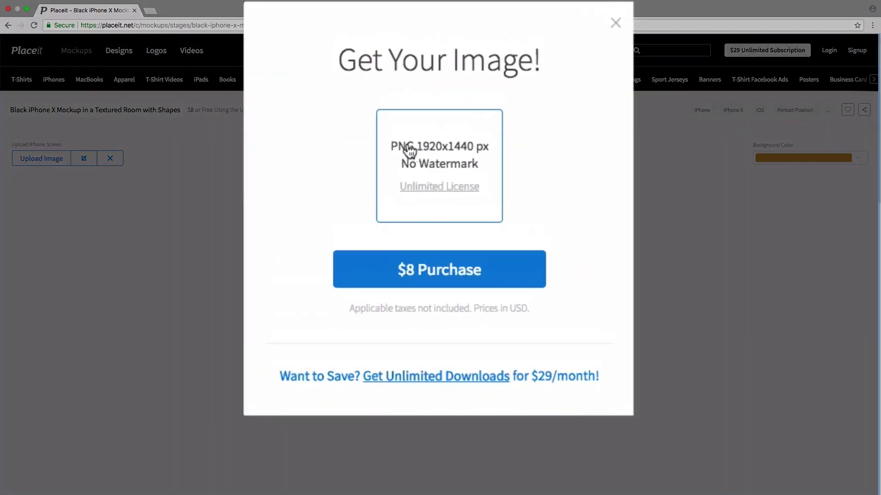